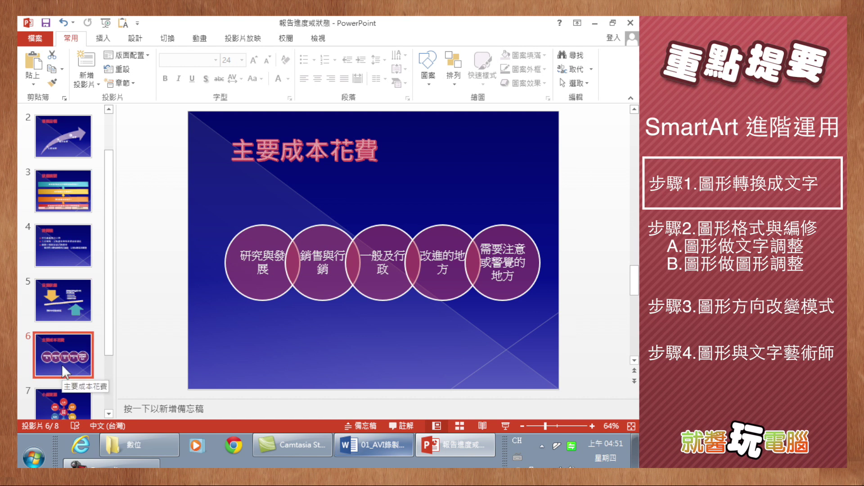
Convert slide 6's cost circles SmartArt into a plain bulleted text list
click(288, 219)
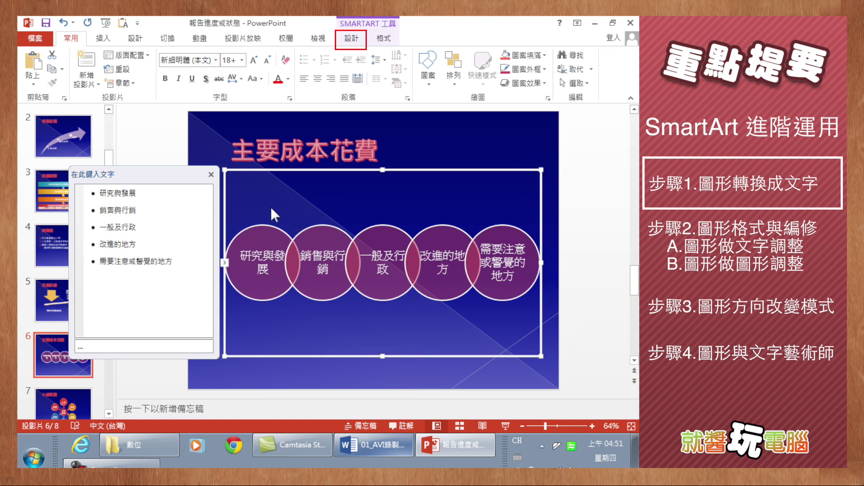
click(351, 40)
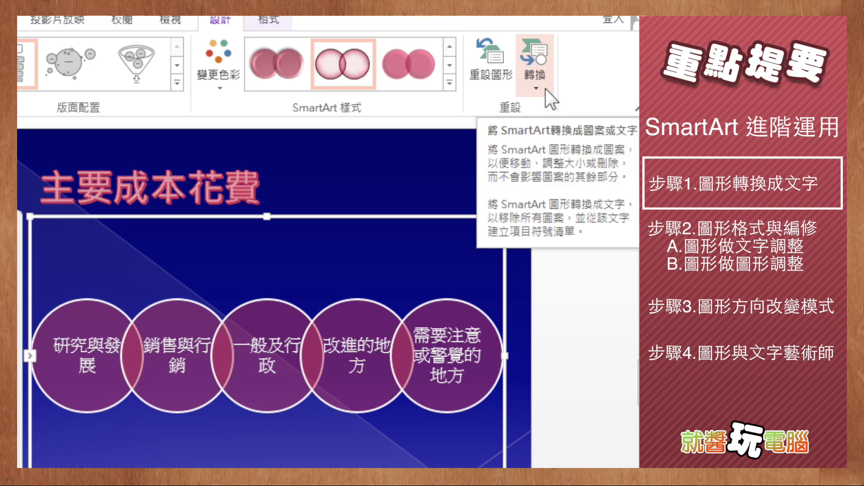
click(545, 88)
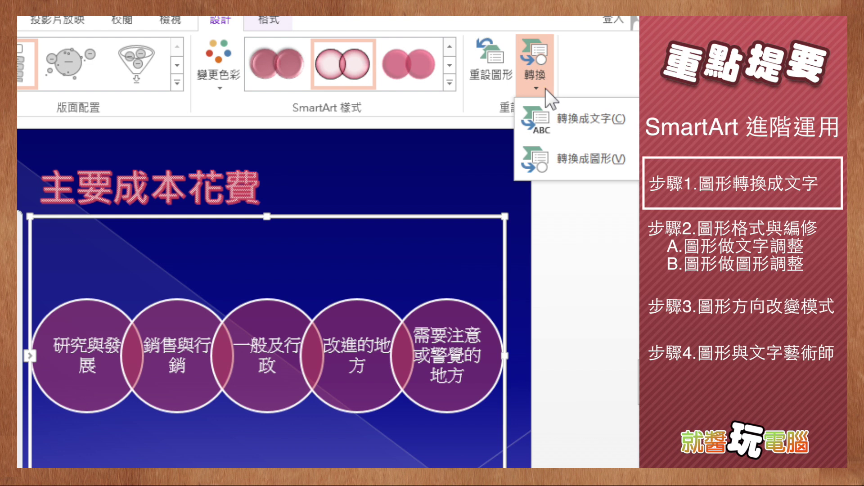
click(550, 125)
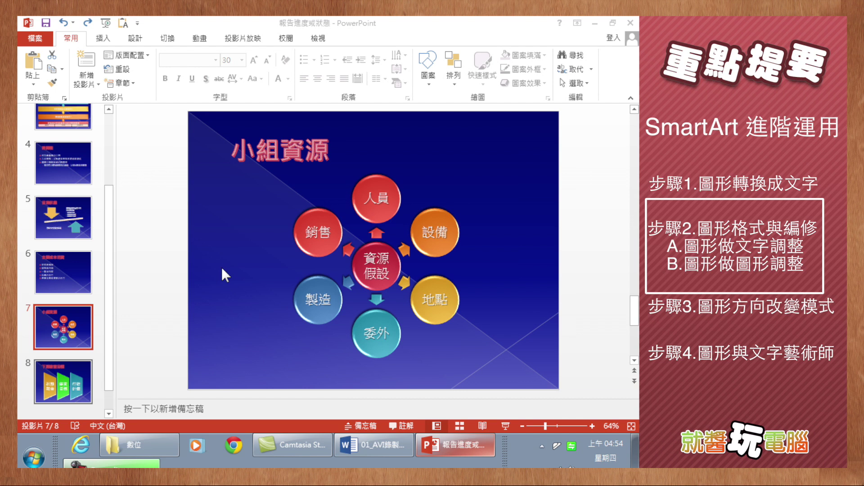
Set slide 7's resources diagram text to 微軟正黑體 at 17 pt
click(304, 264)
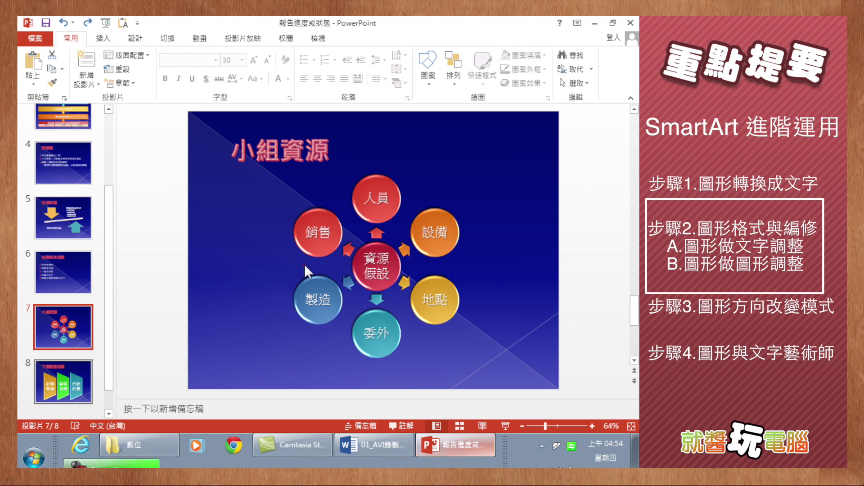
click(314, 268)
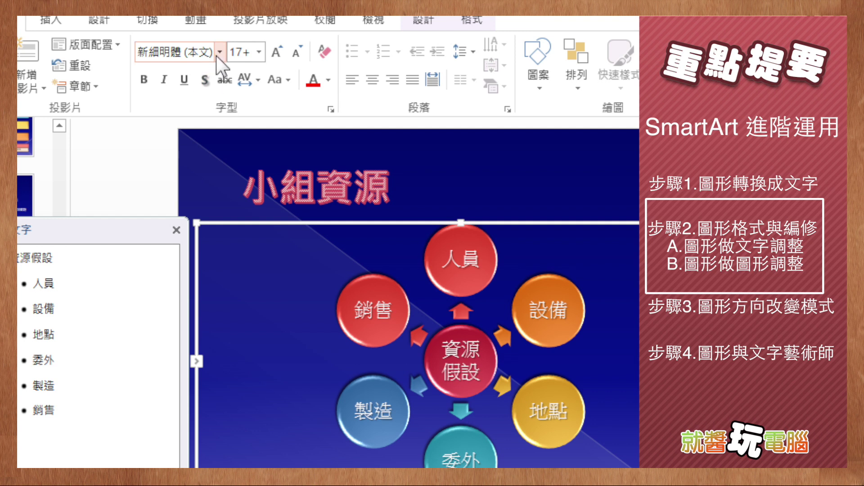
click(216, 60)
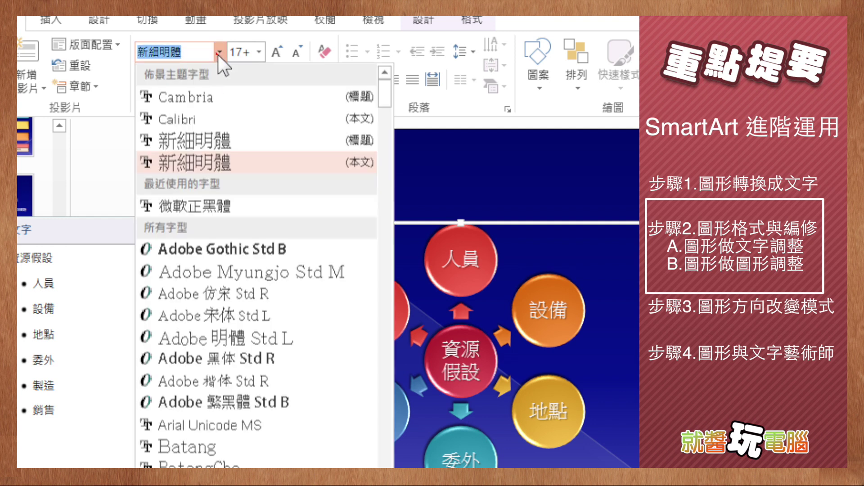
click(207, 207)
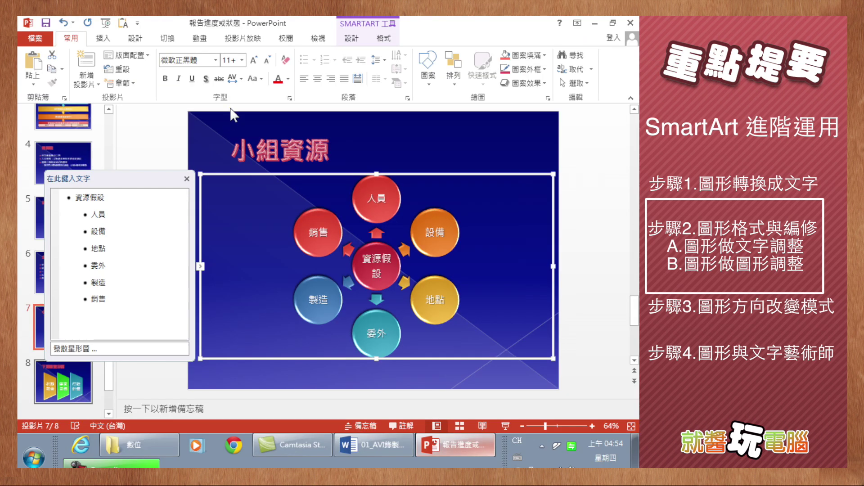
click(243, 62)
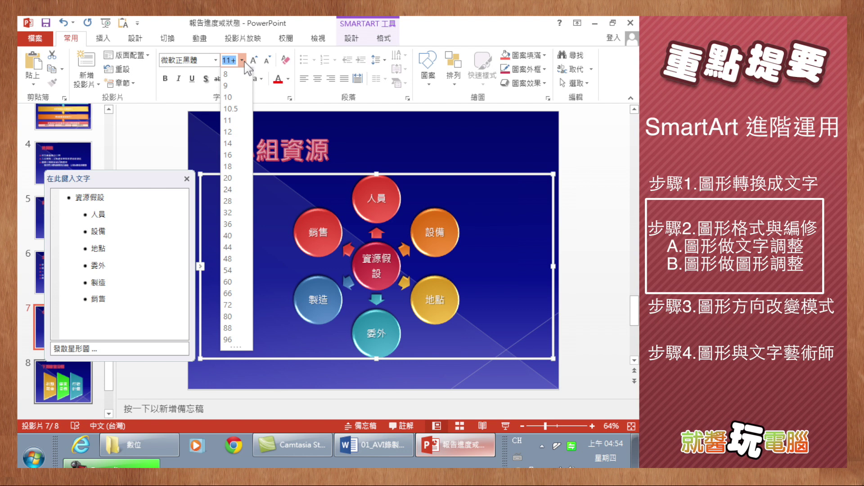
text(17)
key(Return)
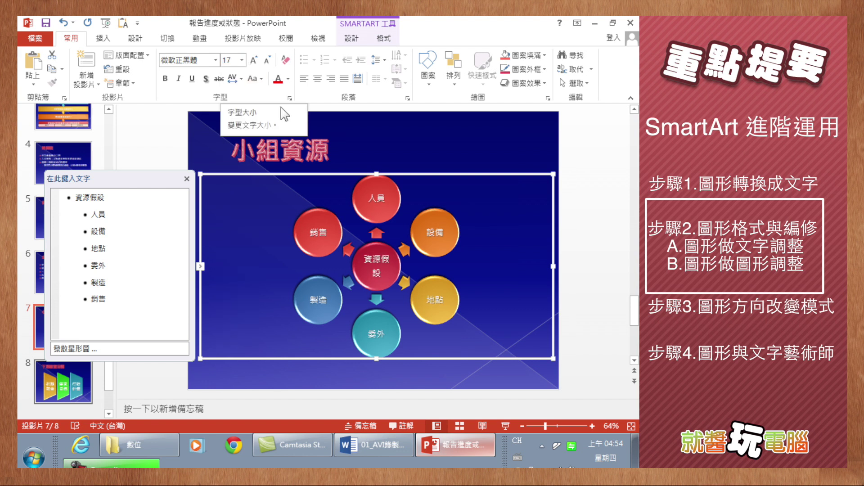
Enlarge the centre 資源假設 shape's text to 24 pt
click(369, 246)
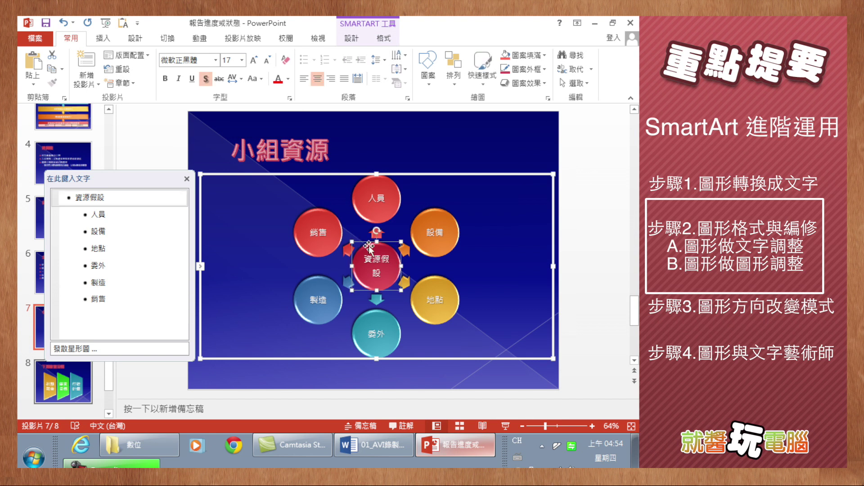
click(242, 61)
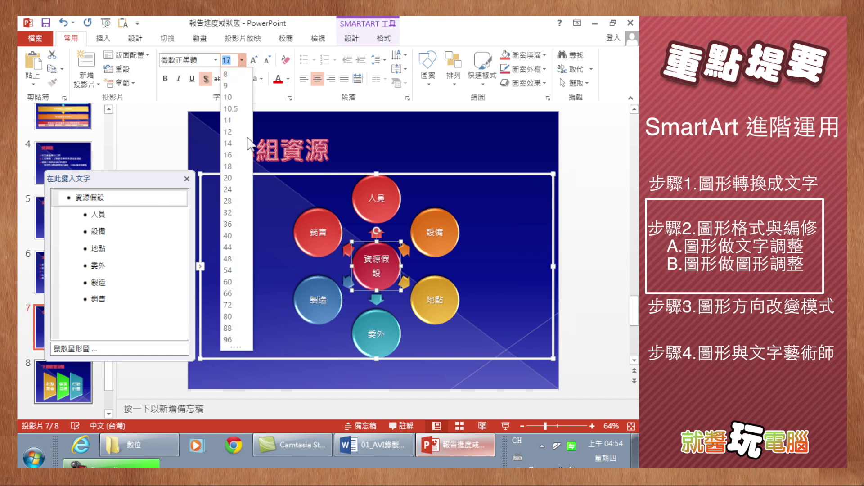
click(234, 187)
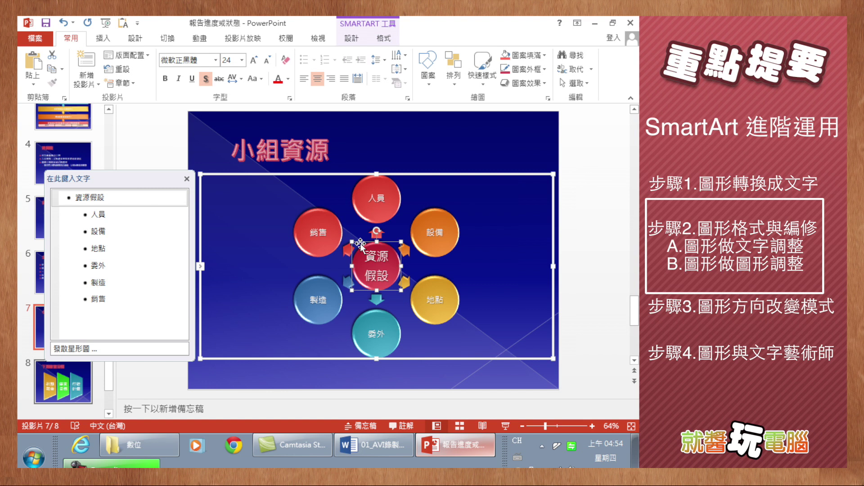
Change the centre shape to a six-point star, enlarge it twice, then go to slide 8
click(390, 40)
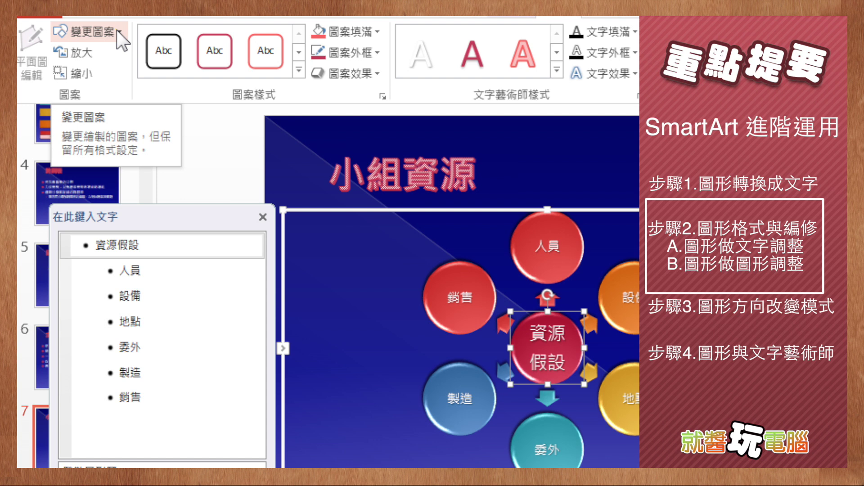
click(117, 30)
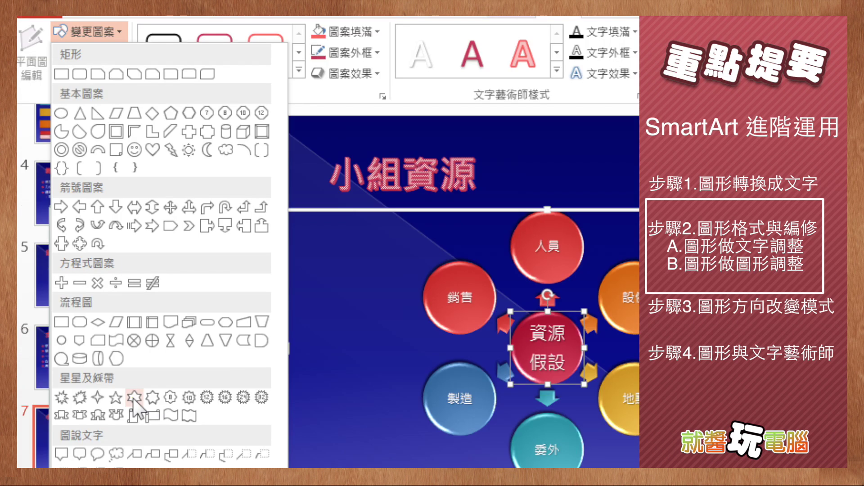
click(134, 397)
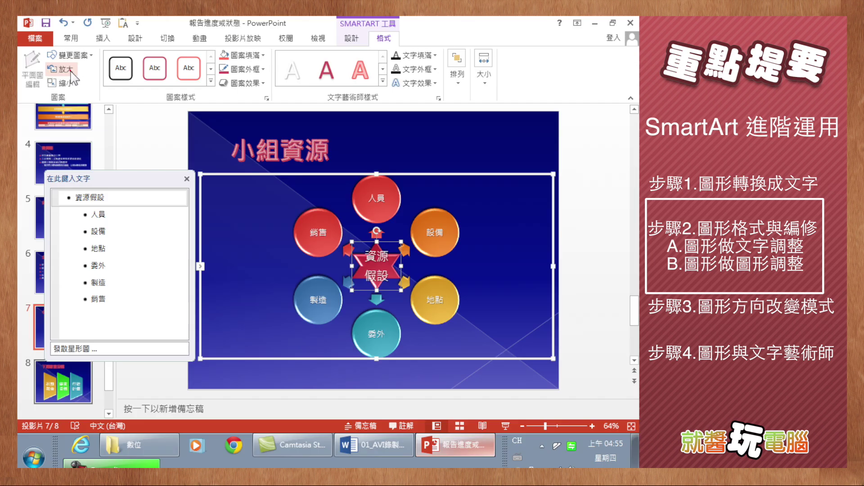
click(108, 108)
click(108, 109)
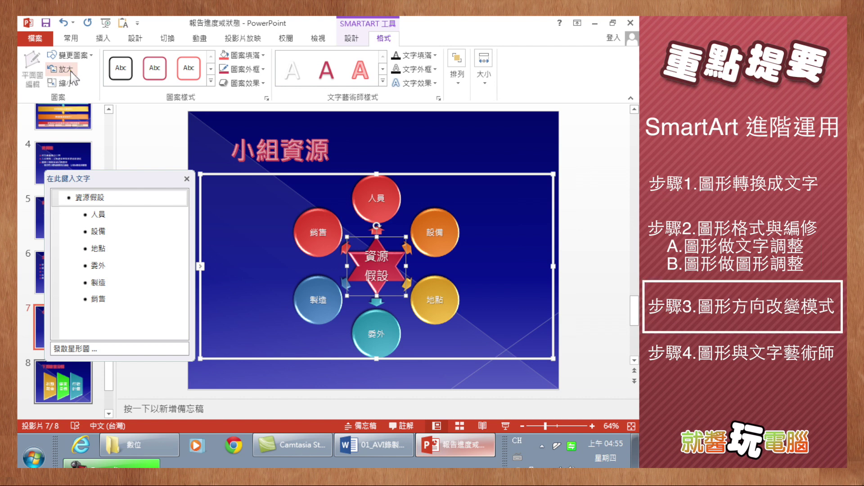
click(44, 377)
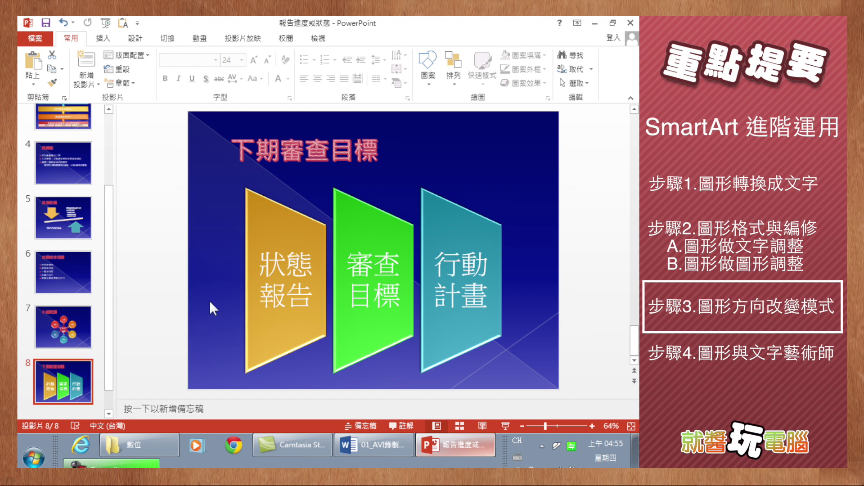
Format slide 8's three panel labels as 微軟正黑體 44 pt, bold, with text shadow
click(235, 282)
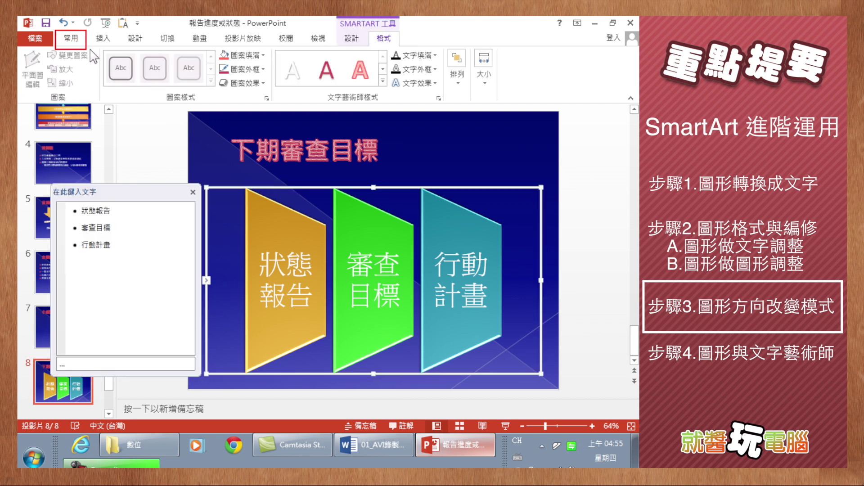
click(72, 39)
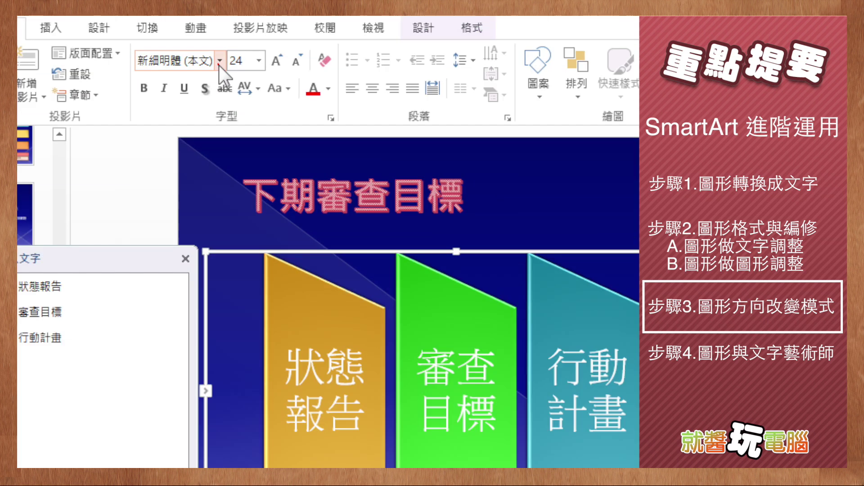
click(216, 60)
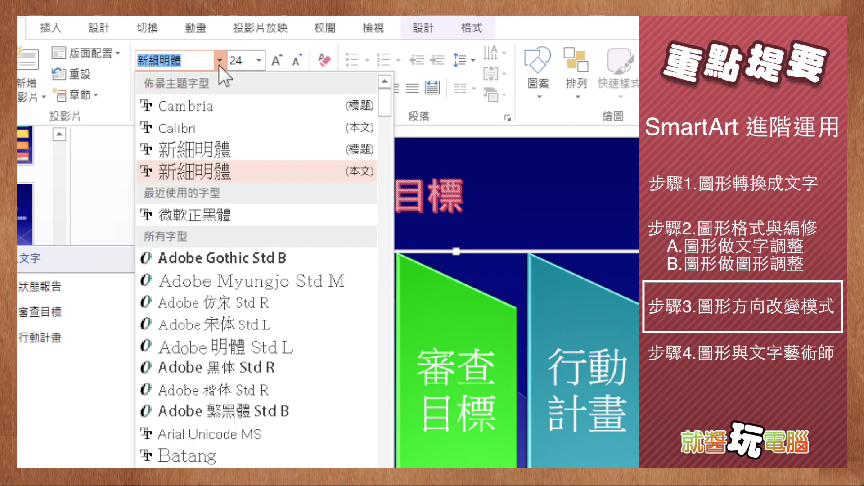
click(199, 213)
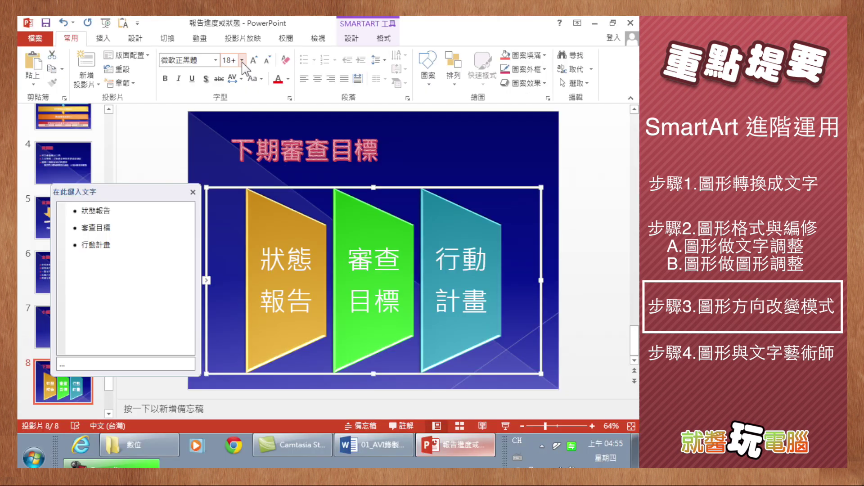
click(242, 60)
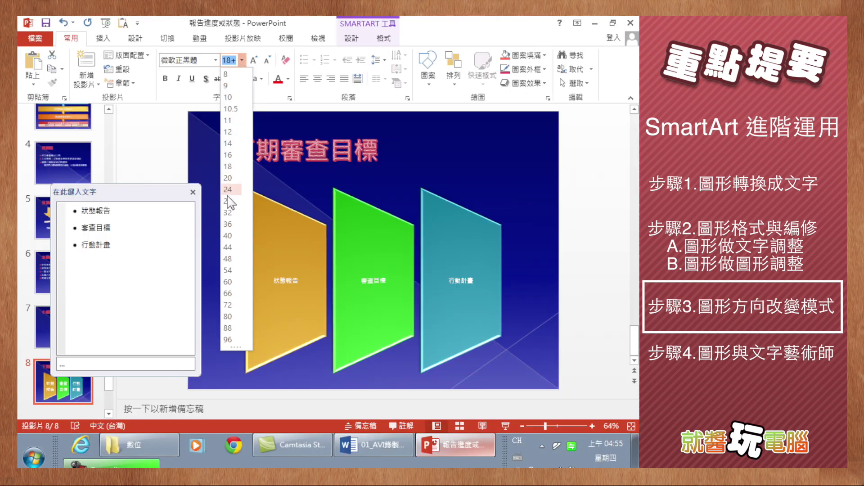
click(228, 247)
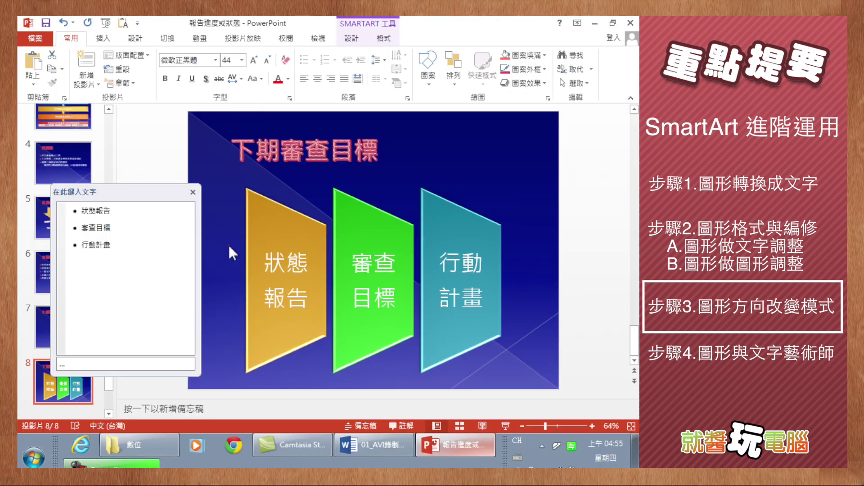
click(165, 80)
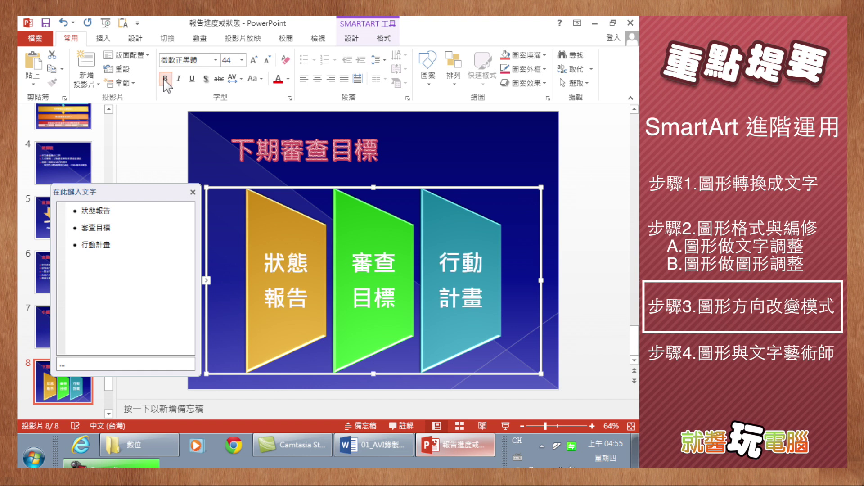
click(206, 80)
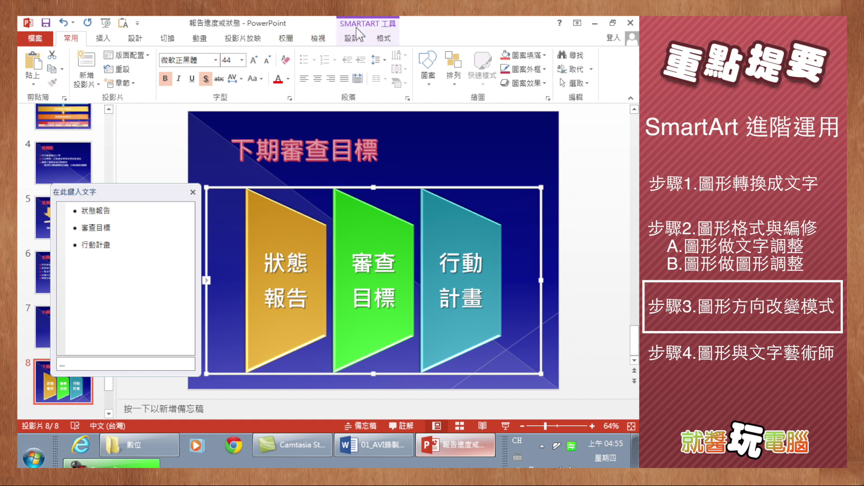
click(359, 41)
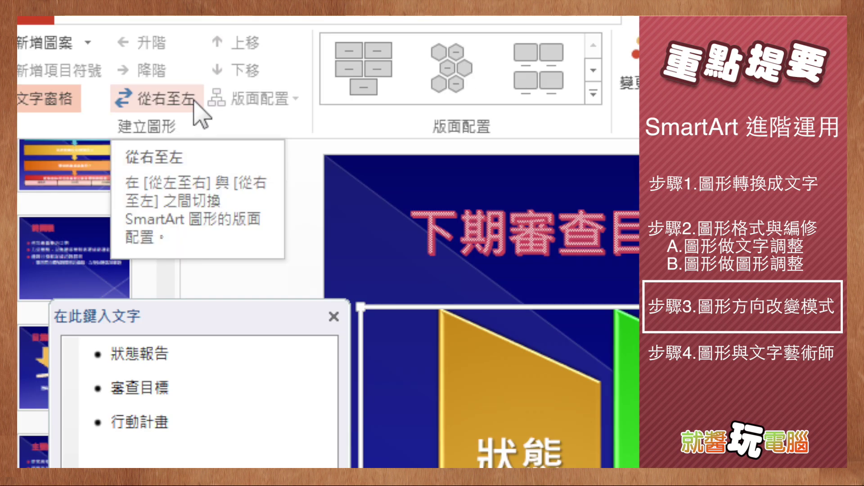
Reverse the three-panel diagram to right-to-left, then undo one change on 行動計畫
click(196, 108)
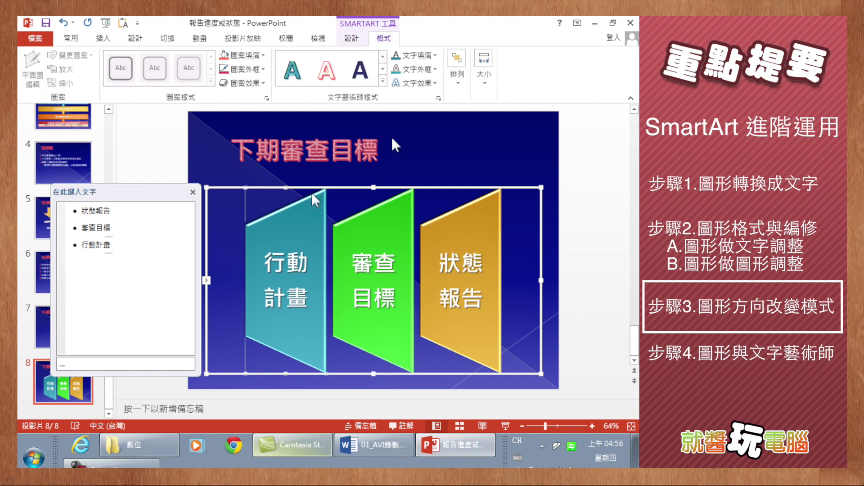
click(293, 208)
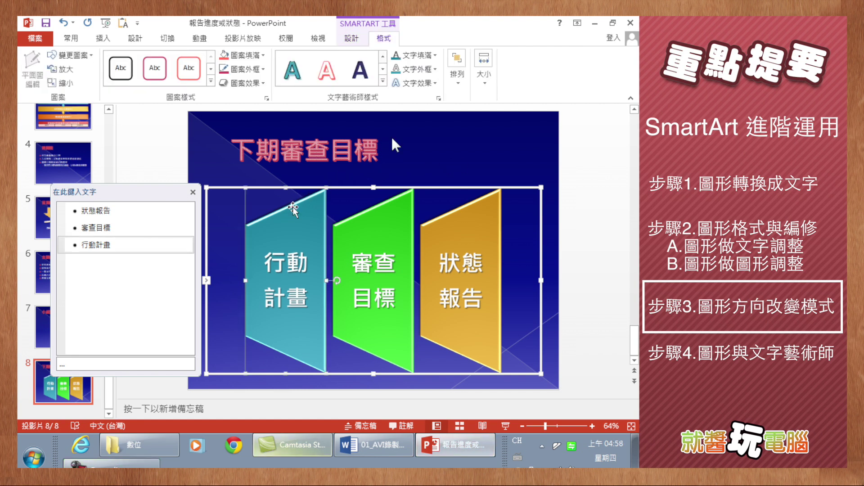
key(ctrl+z)
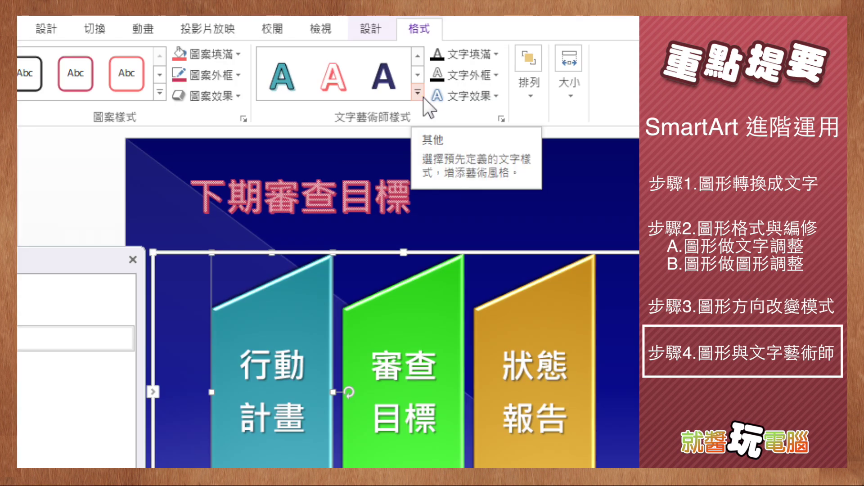
Give 行動計畫 an outlined shadowed WordArt style and 審查目標 a white pink-outline style
click(418, 93)
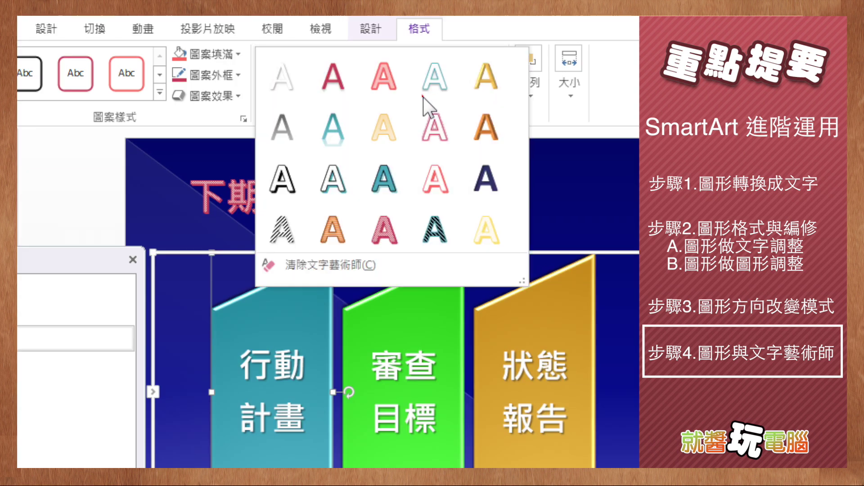
click(301, 181)
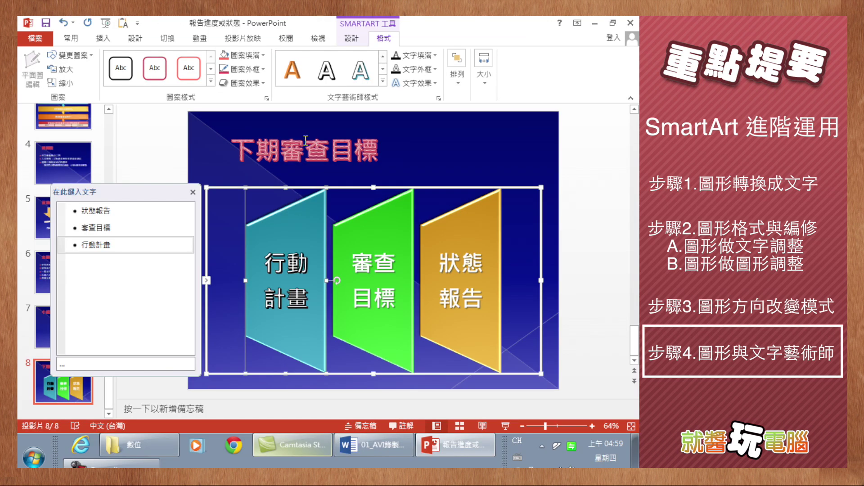
click(370, 208)
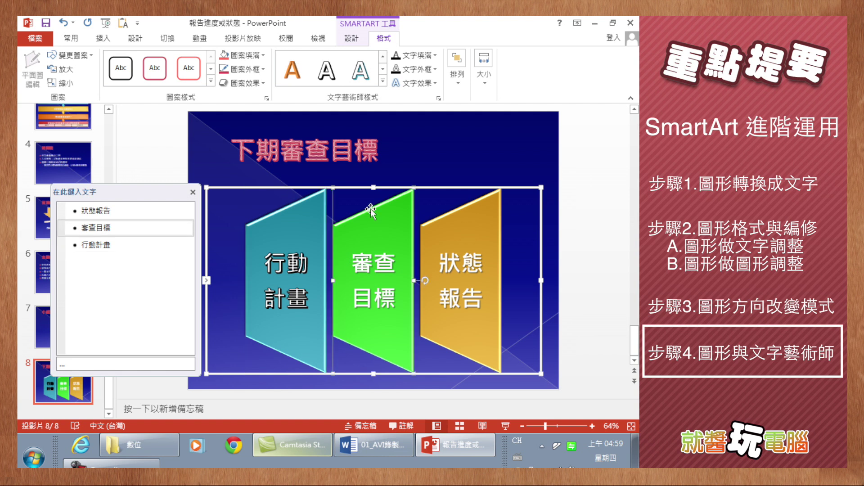
click(383, 83)
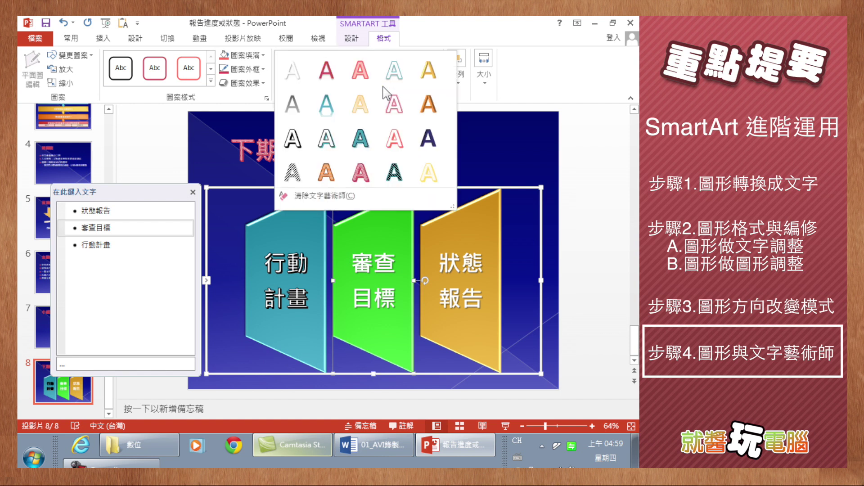
click(398, 135)
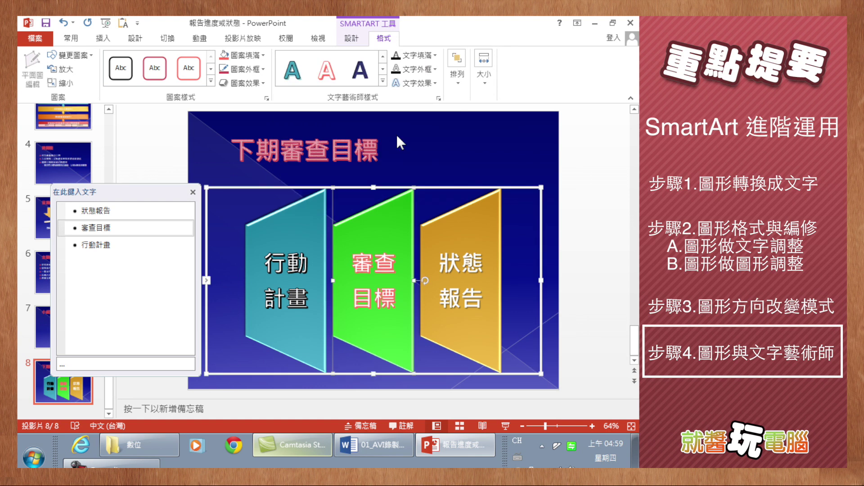
Apply an outlined white-fill WordArt style with shadow to the 狀態報告 label
click(442, 218)
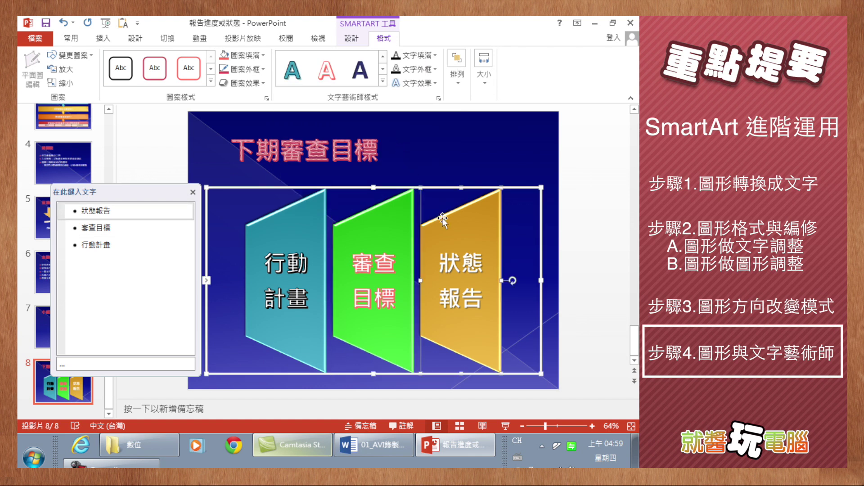
click(383, 82)
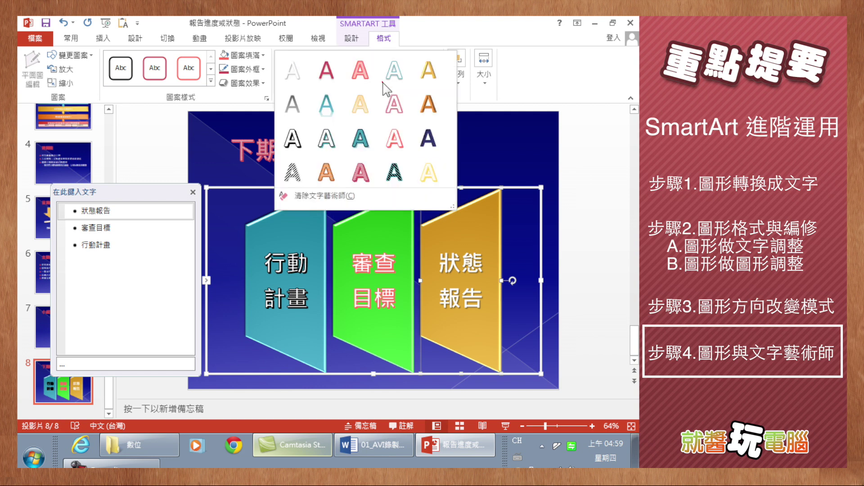
click(331, 138)
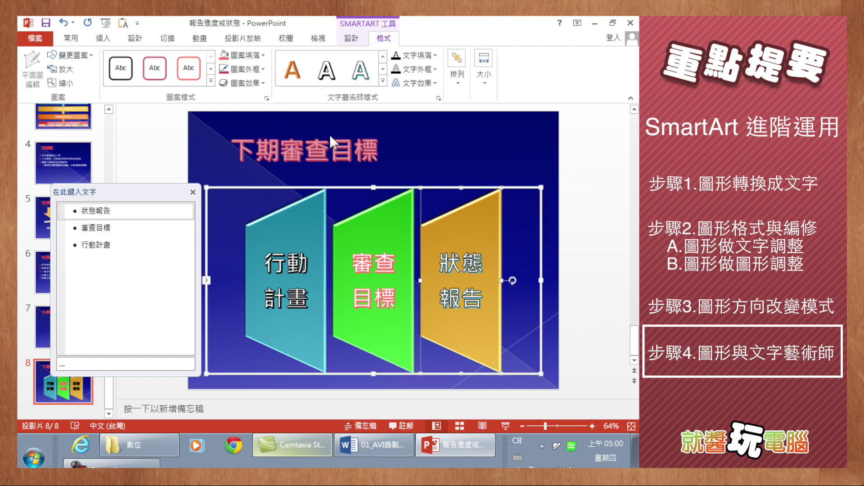